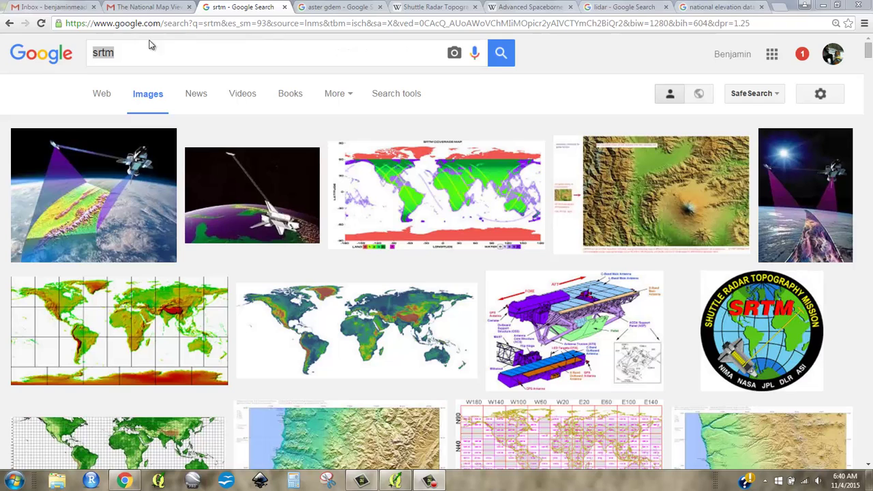
Step: Examine the SRTM coverage map among the srtm image search results
left_click(136, 56)
left_click(95, 55)
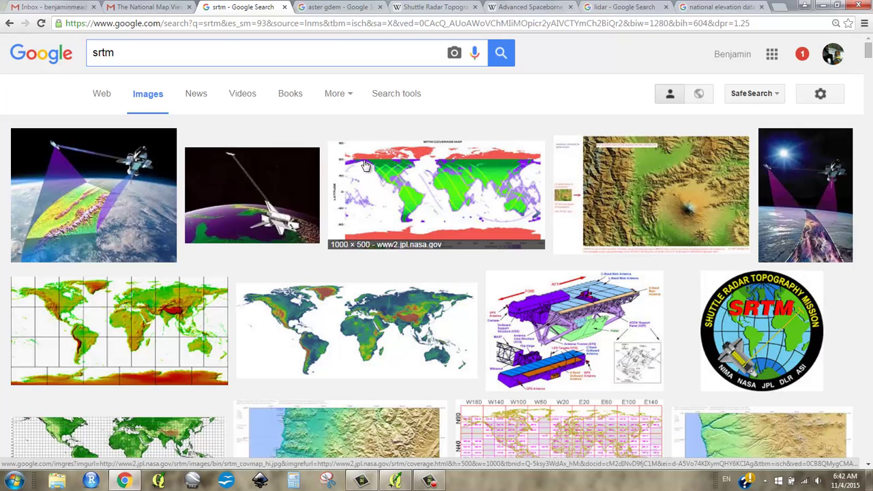
left_click_drag(352, 167, 415, 166)
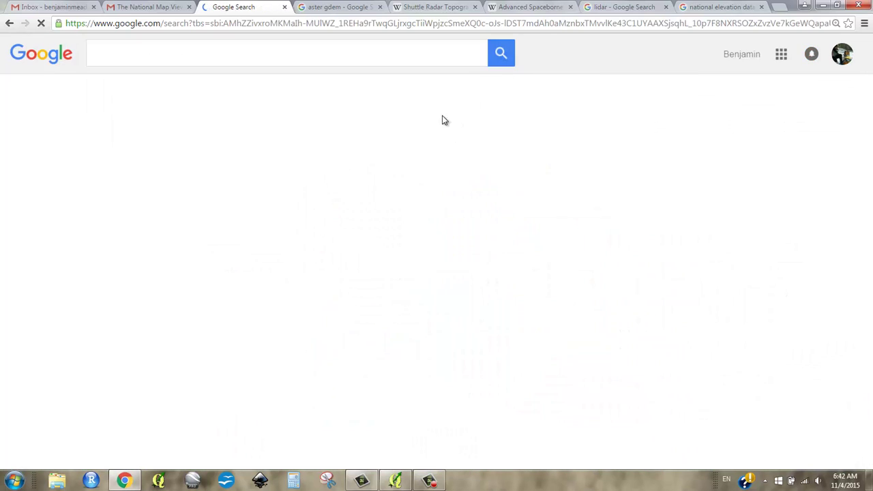
left_click(8, 25)
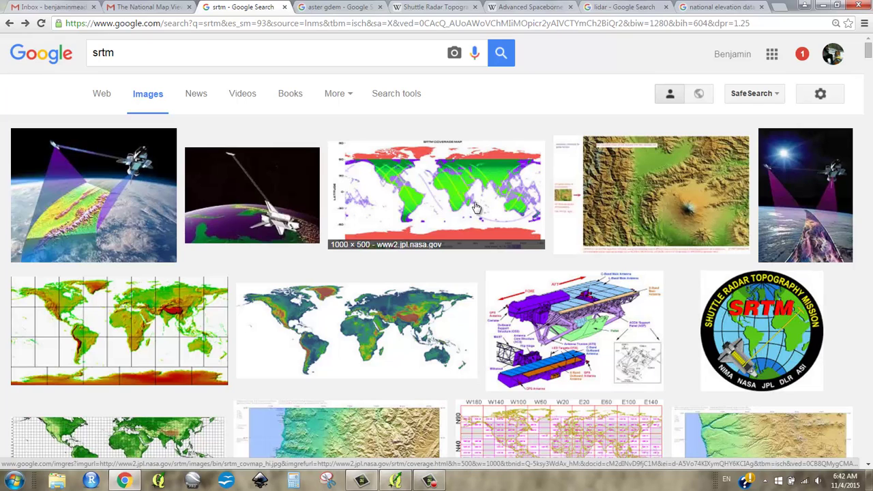
Step: Compare the ASTER GDEM image results with the SRTM image results
left_click(346, 7)
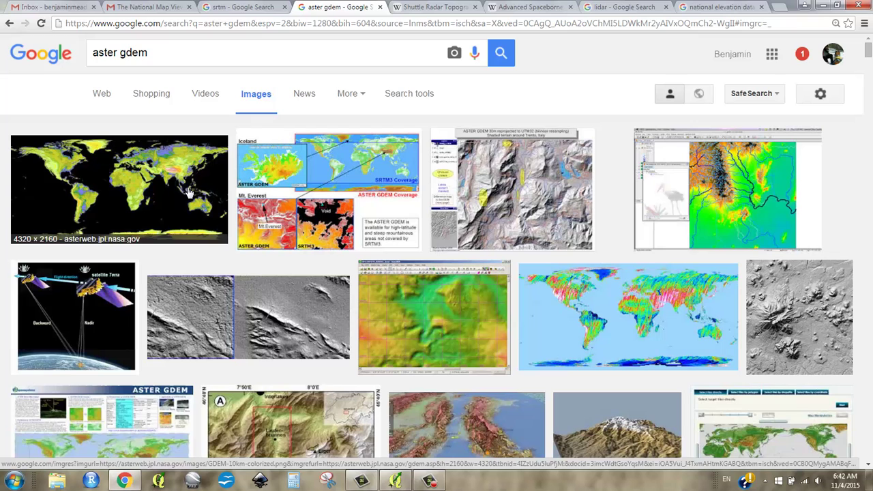
scroll(165, 217, "down", 1)
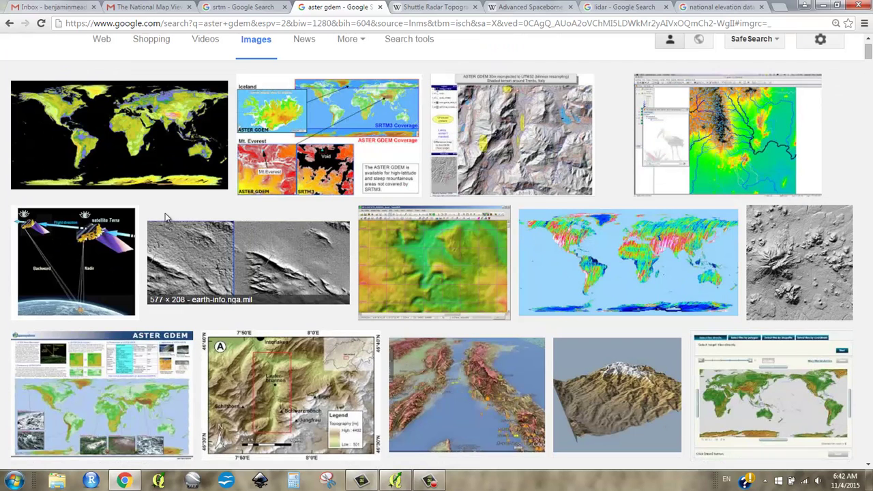
scroll(165, 214, "up", 1)
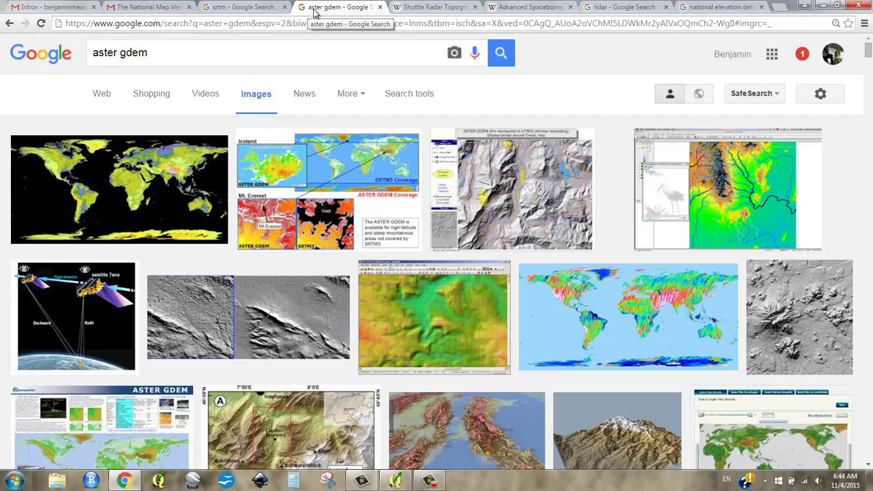
left_click(232, 12)
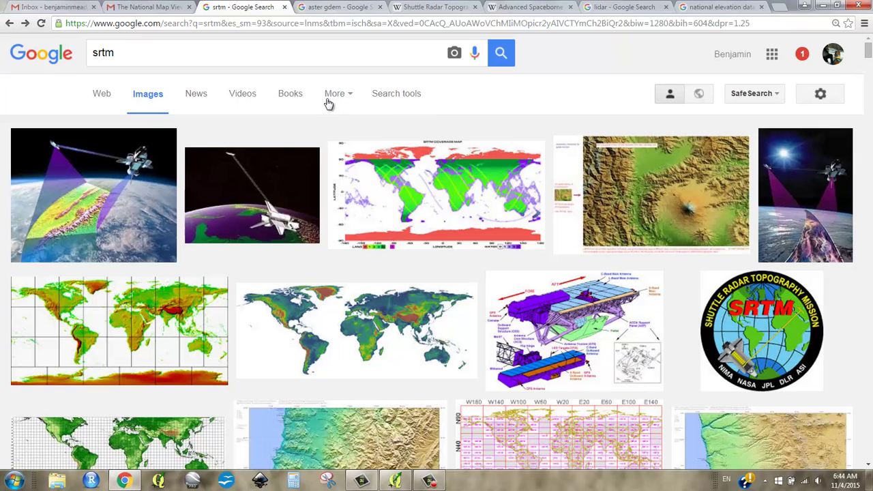
left_click(333, 7)
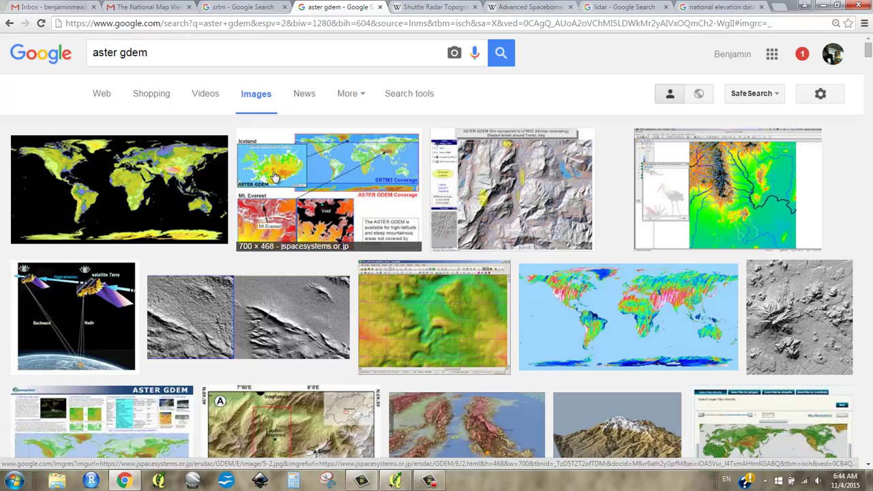
left_click(247, 9)
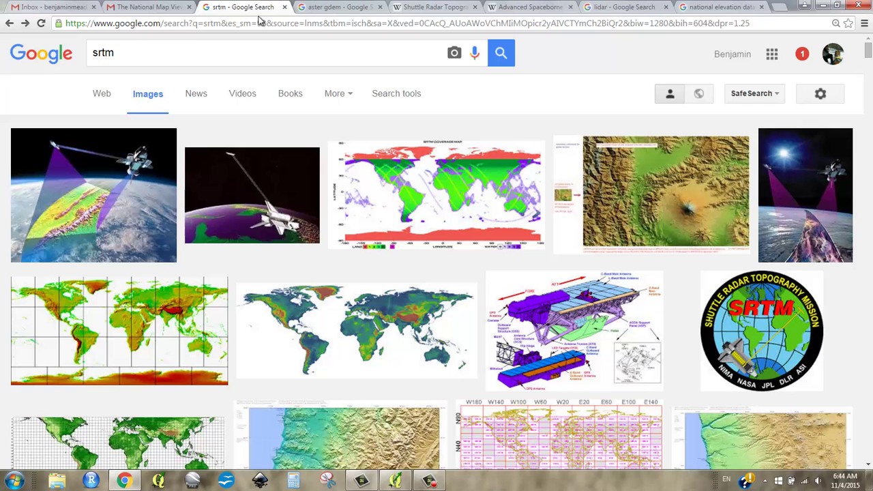
left_click(327, 9)
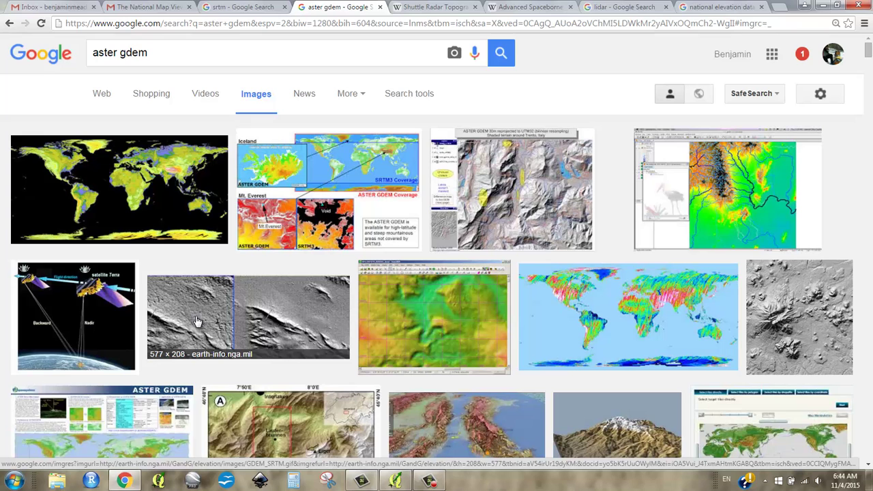
left_click(259, 7)
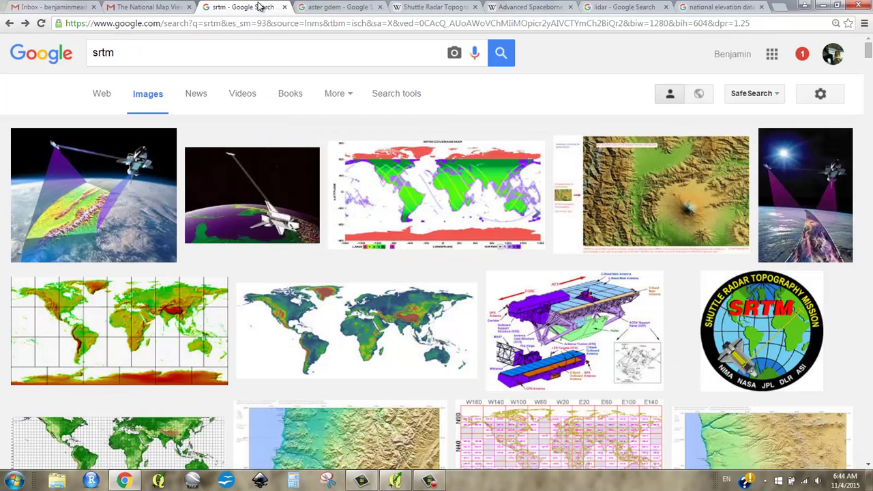
left_click(316, 7)
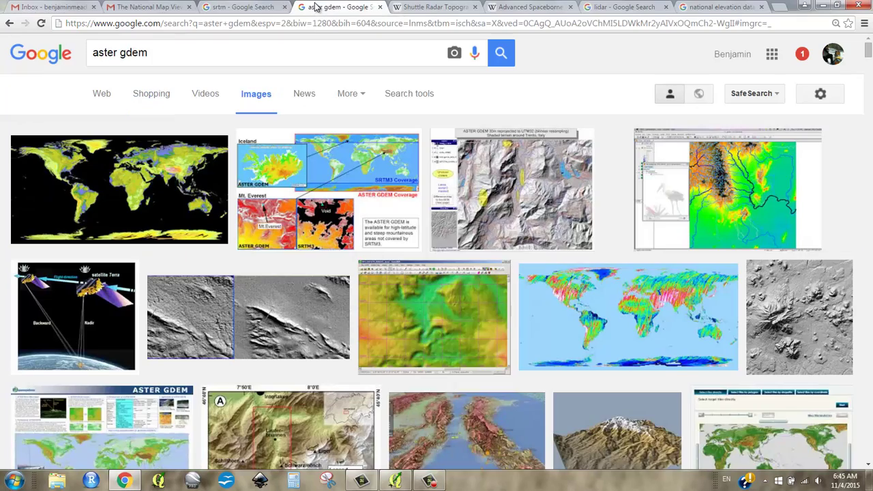
Step: Look through the Wikipedia articles on the Shuttle Radar Topography Mission and the ASTER radiometer
left_click(433, 8)
scroll(510, 189, "down", 3)
scroll(511, 190, "up", 3)
left_click(516, 6)
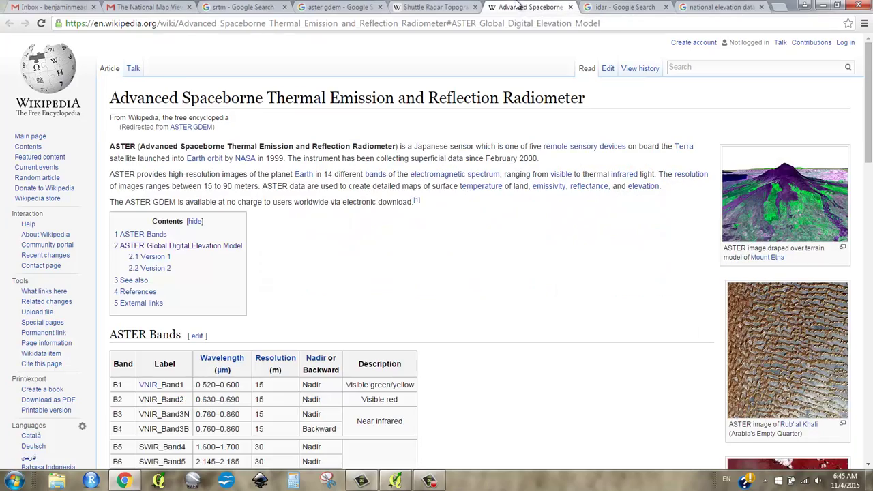
left_click(433, 7)
scroll(479, 290, "down", 6)
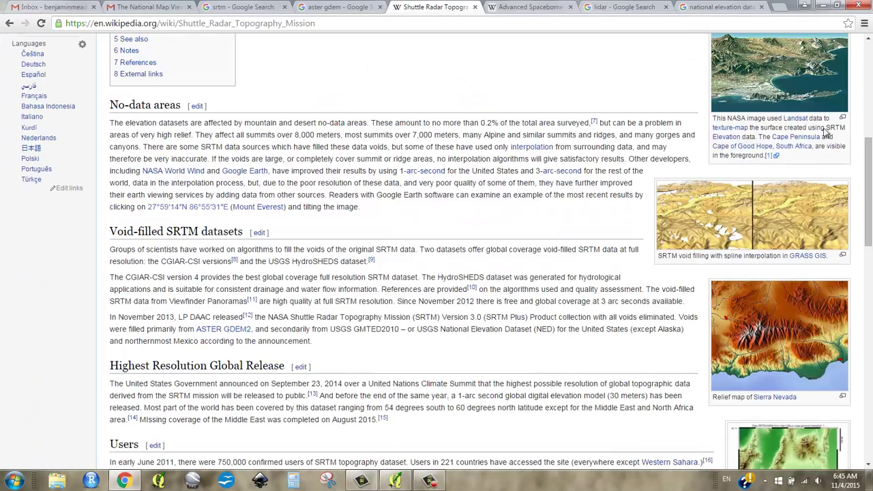
scroll(870, 273, "down", 4)
scroll(870, 398, "down", 5)
scroll(870, 398, "up", 15)
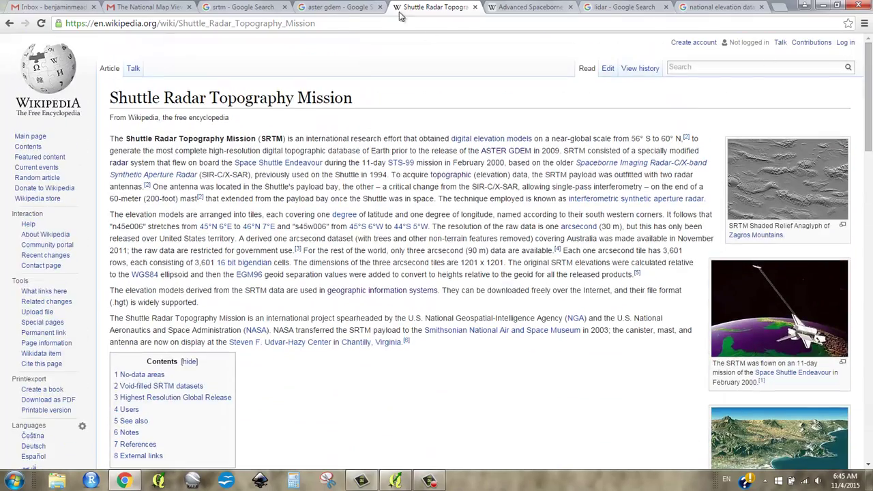
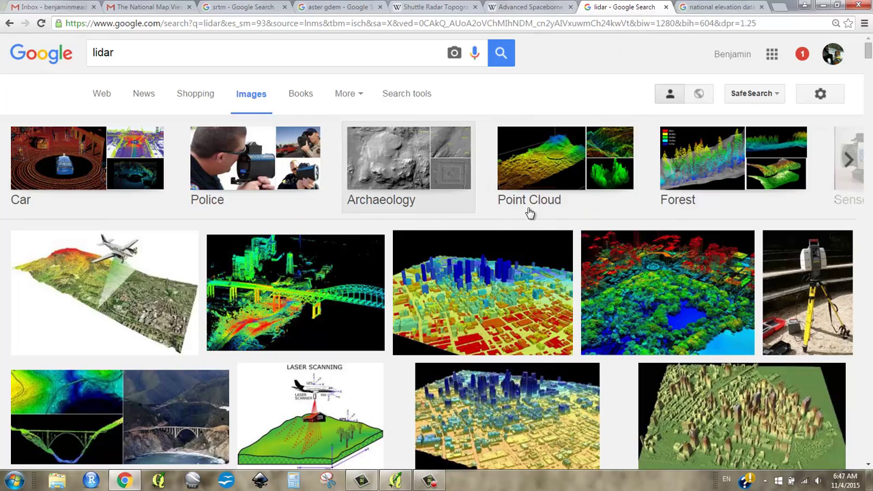
Step: Examine the lidar image results and bring up the national elevation dataset image results
scroll(508, 247, "down", 1)
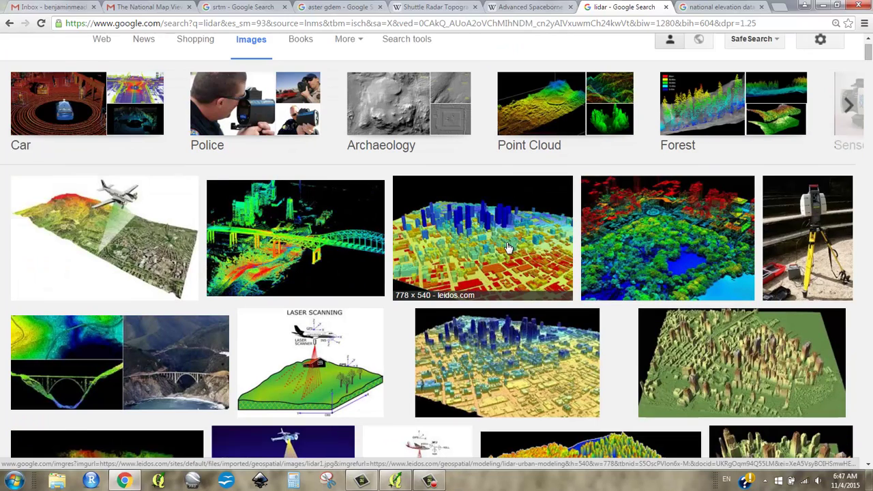
scroll(508, 248, "up", 1)
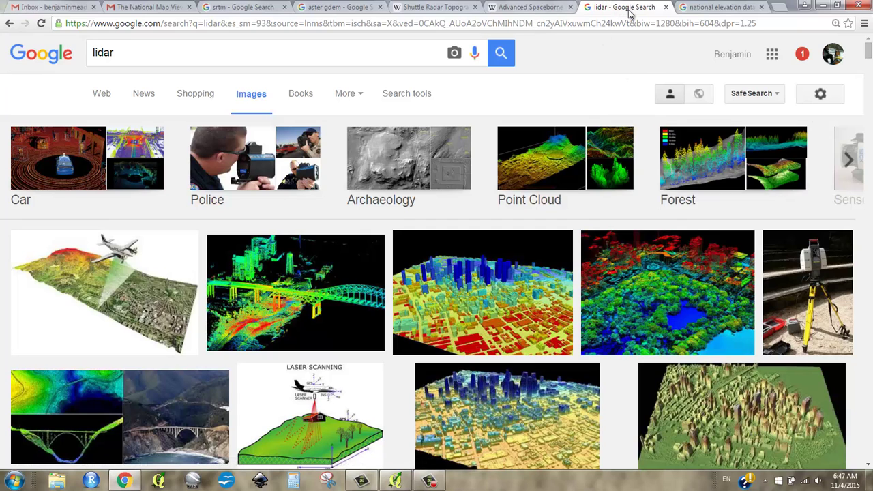
left_click(708, 10)
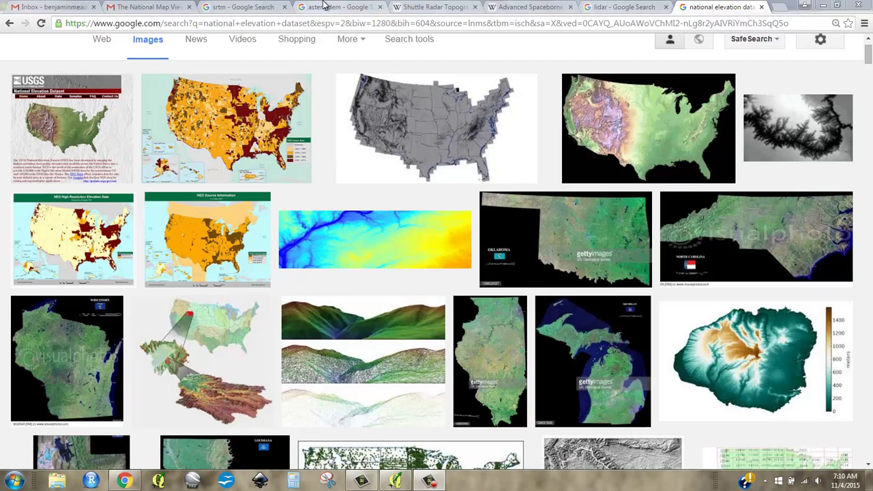
Step: Search the web for "usgs seamless server" in a new browser tab
left_click(776, 12)
type("usgs")
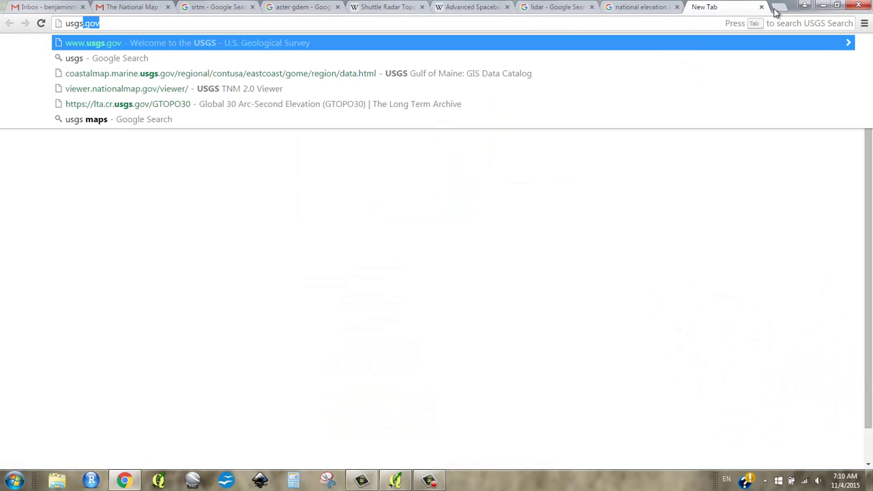
type(" seamless ser")
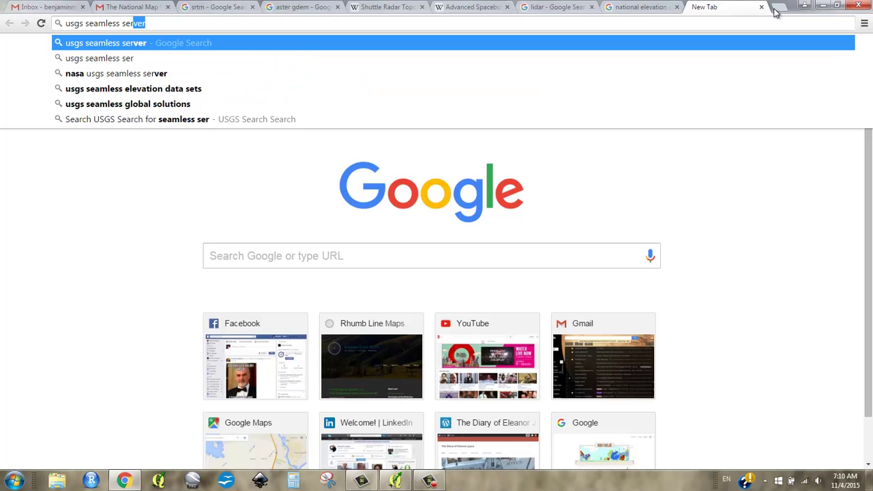
type("ver")
key("Return")
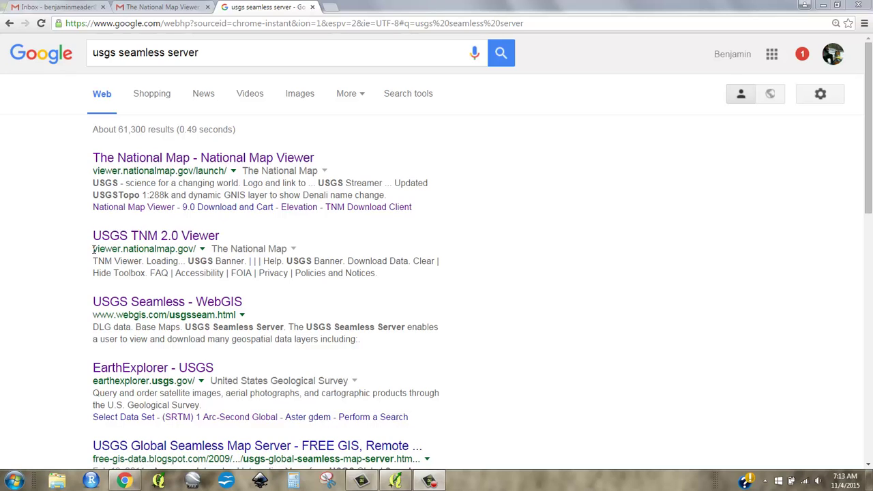
Step: Open the USGS TNM 2.0 Viewer search result at viewer.nationalmap.gov in its own tab and bring it up
left_click_drag(131, 250, 193, 250)
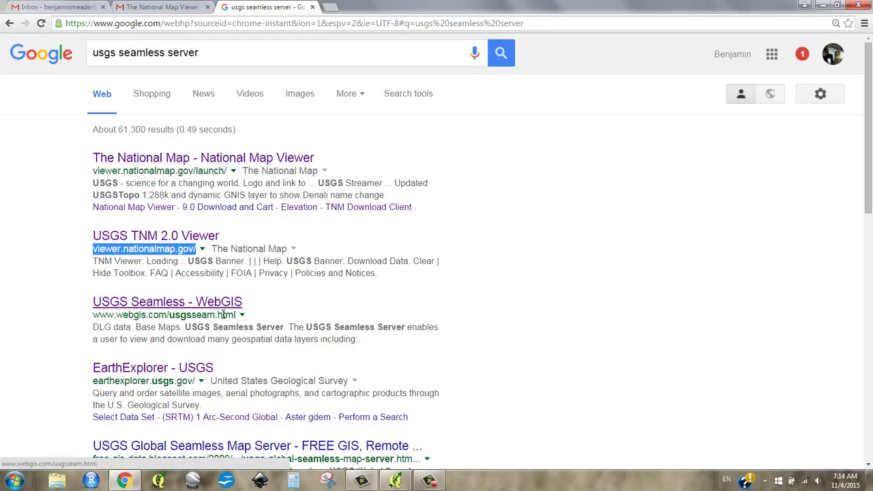
right_click(164, 239)
left_click(204, 245)
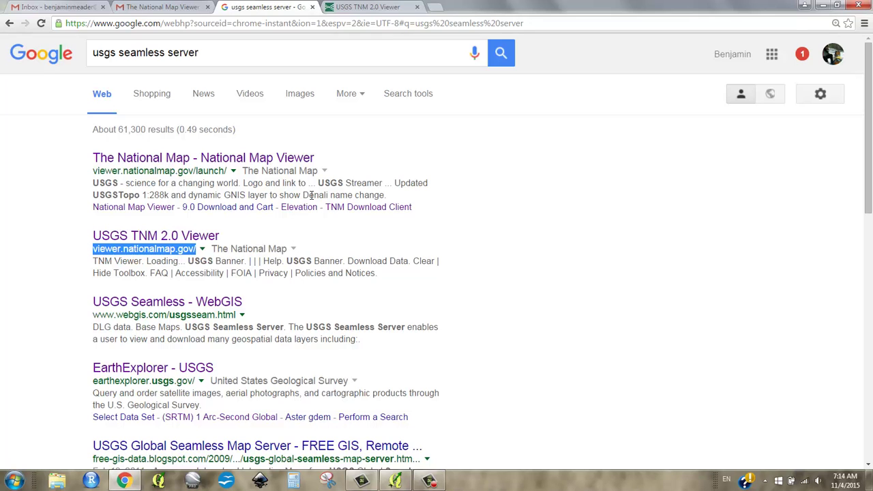
left_click(393, 7)
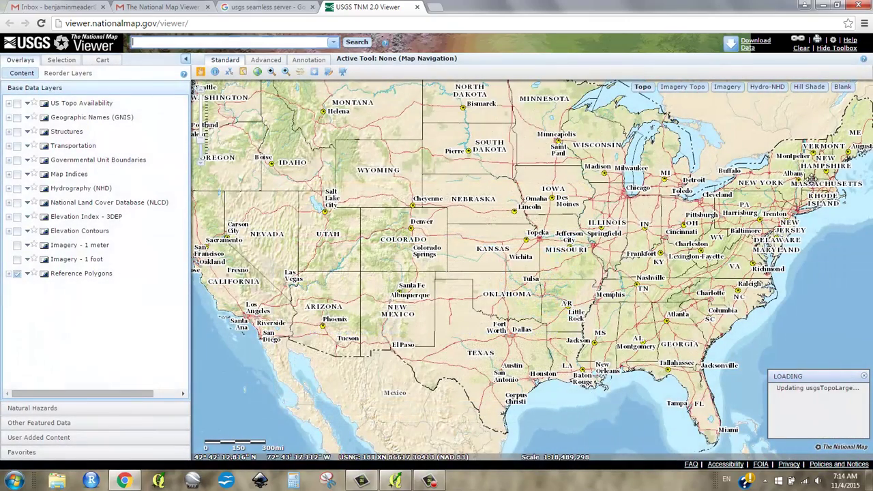
Step: Draw a download bounding box in coastal Maine from about (-69.566, 44.08) to (-69.541, 44.099) and reposition the available-data dialog
left_click_drag(681, 194, 340, 272)
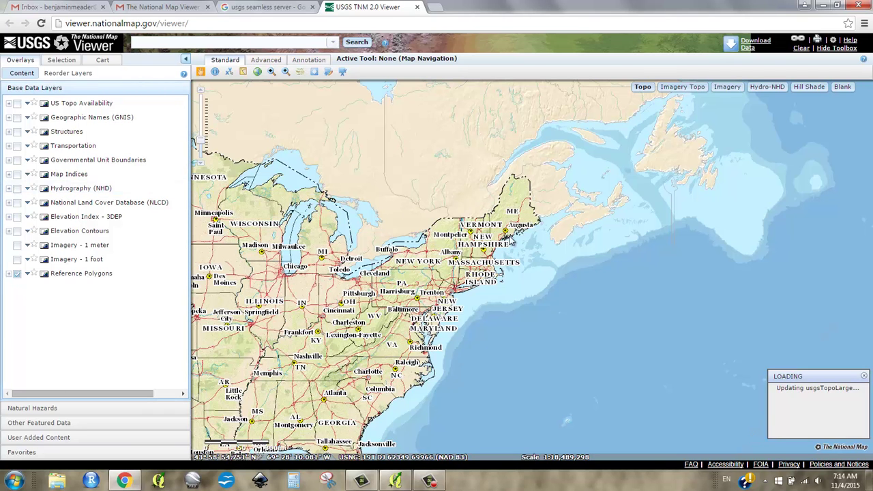
scroll(510, 239, "up", 1)
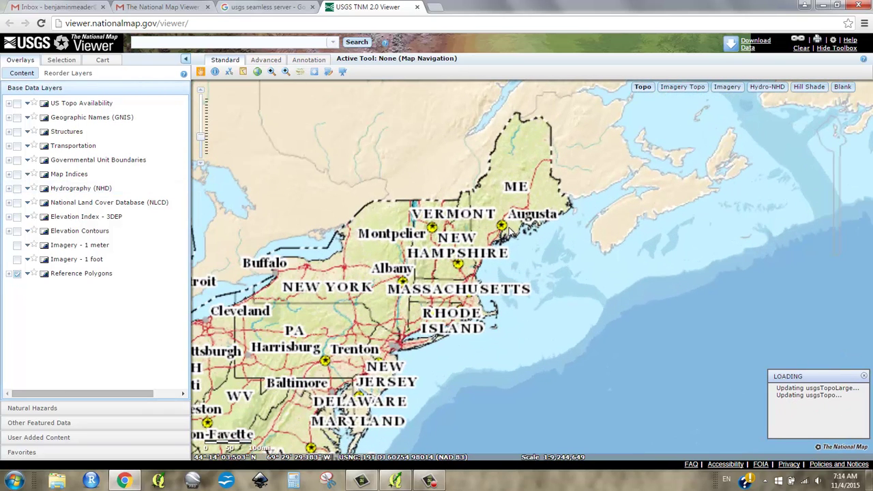
scroll(509, 232, "up", 1)
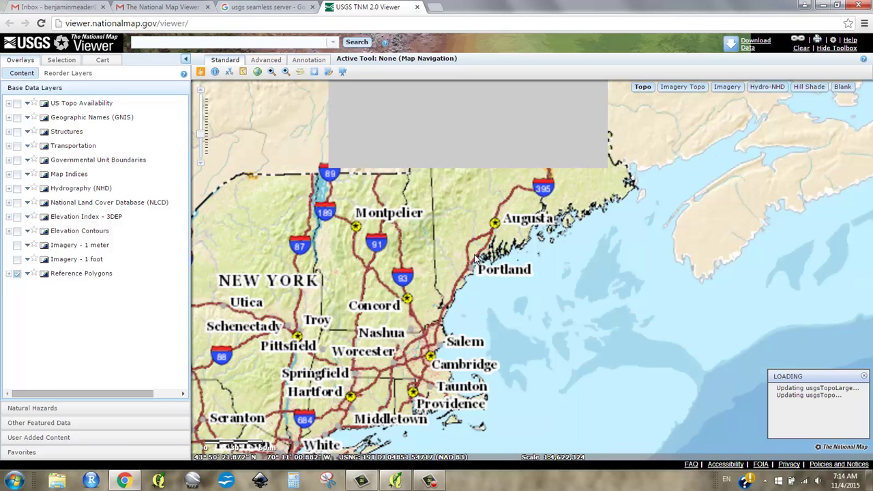
scroll(504, 239, "up", 1)
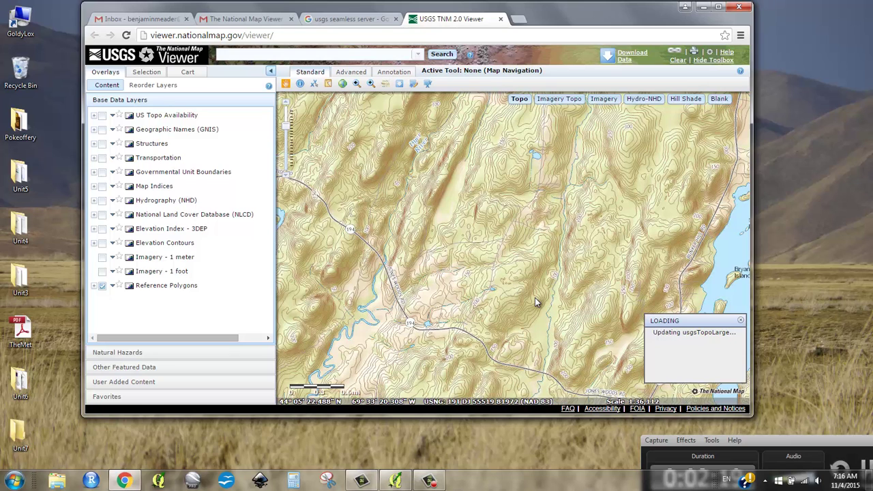
left_click_drag(535, 299, 527, 283)
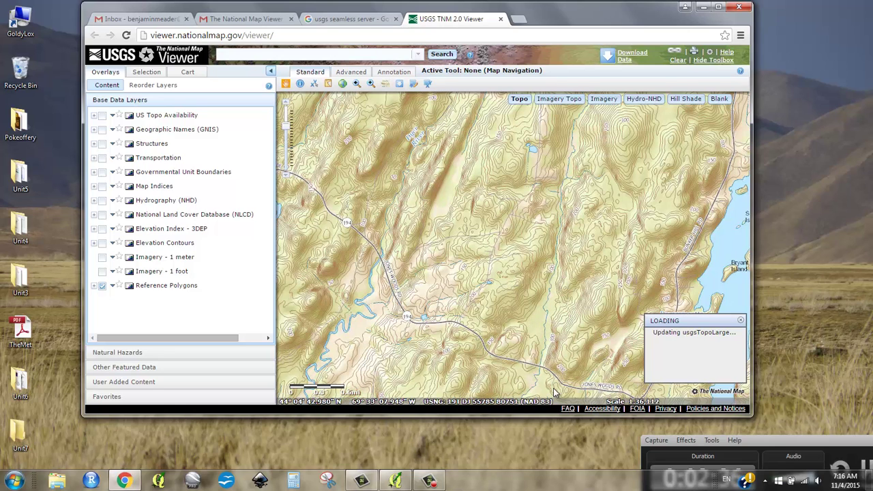
left_click(164, 200)
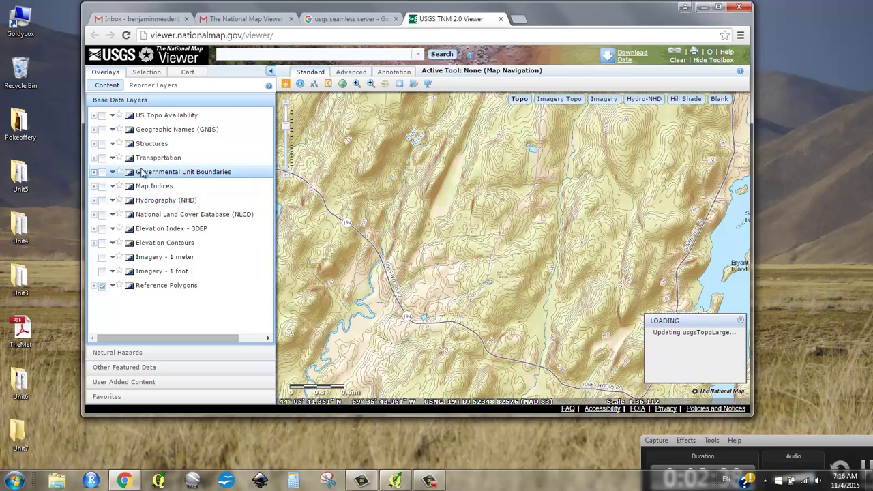
left_click(414, 84)
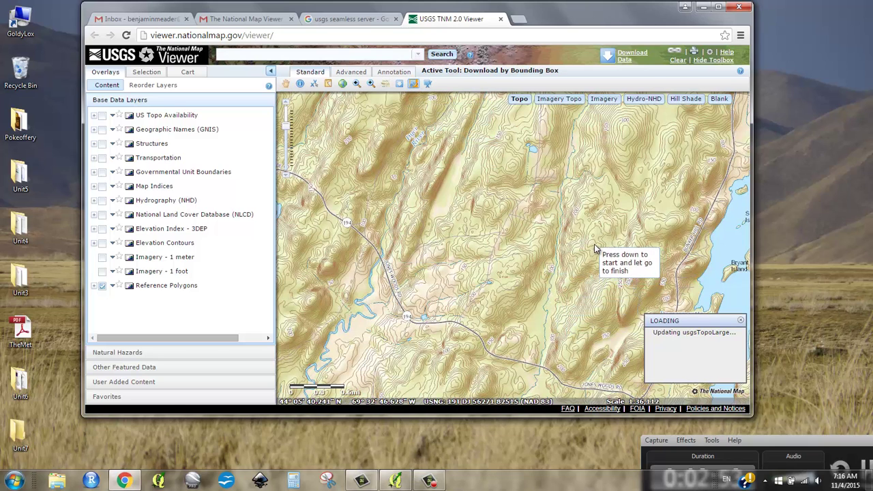
left_click_drag(465, 213, 623, 375)
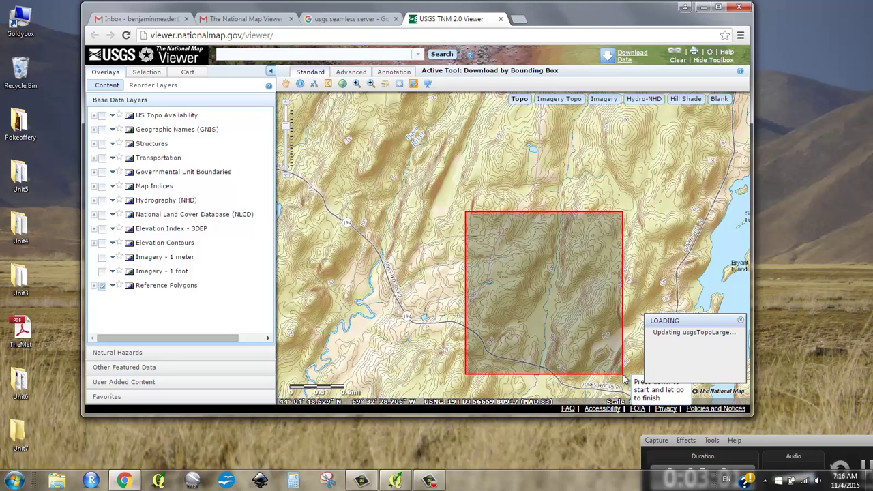
left_click_drag(623, 375, 623, 374)
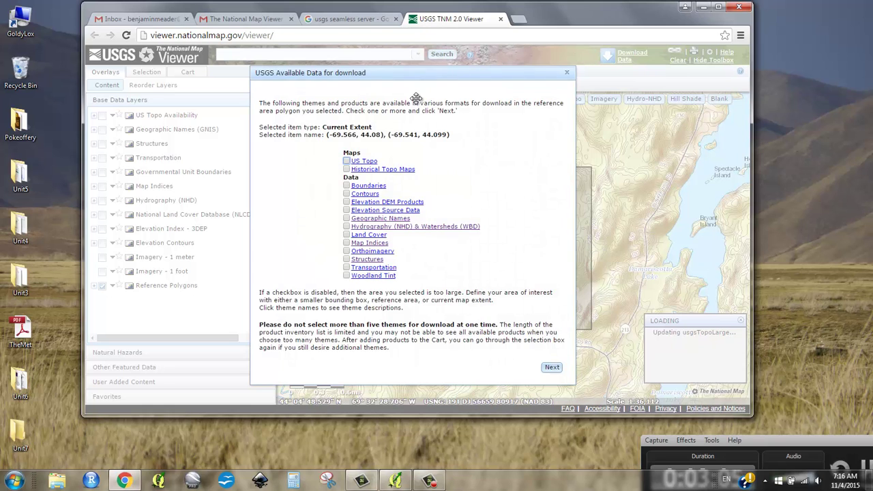
left_click_drag(464, 72, 512, 53)
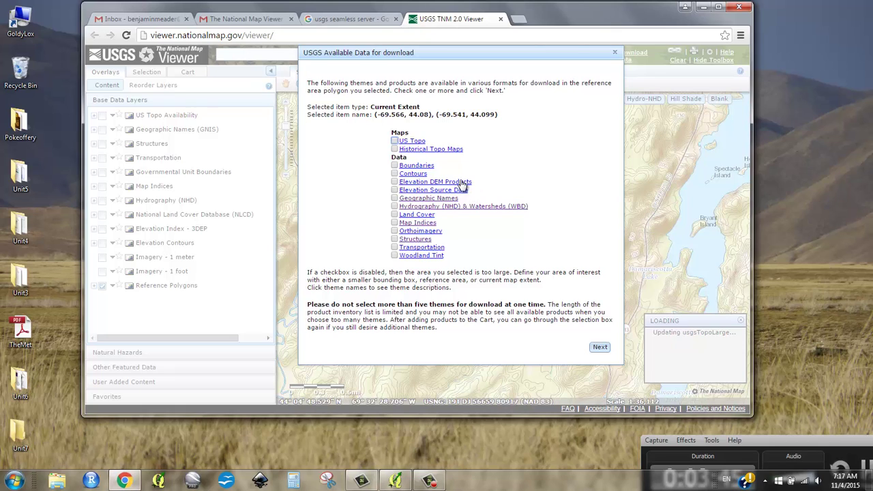
Step: Choose Elevation DEM Products as the download theme and bring up its product list
left_click(395, 182)
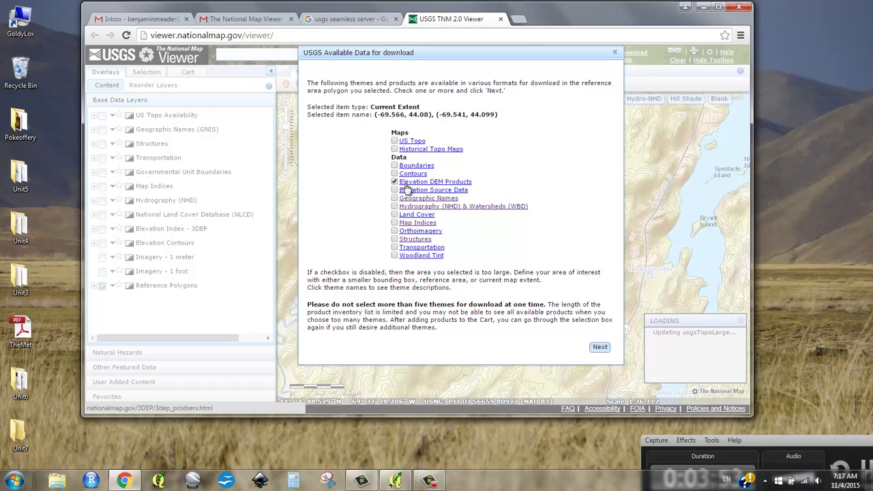
left_click(599, 348)
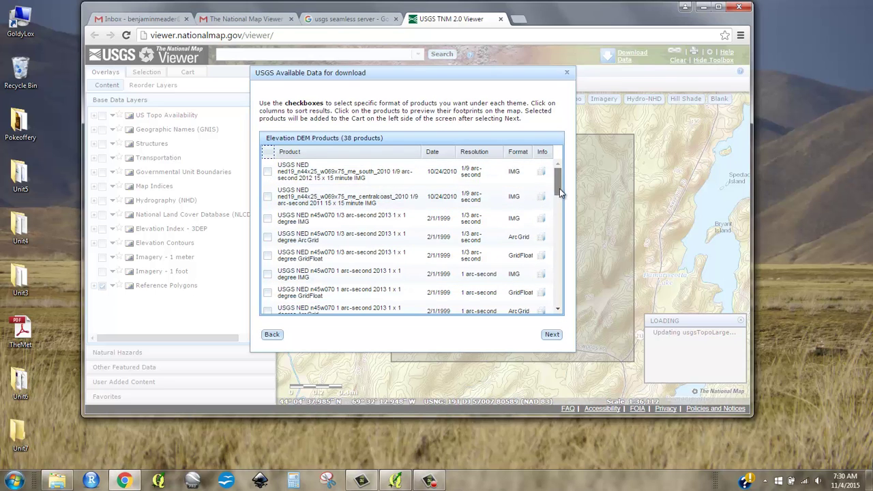
Step: Examine the resolutions, dates and file formats of the available Elevation DEM products
mouse_move(558, 186)
left_mouse_down()
mouse_move(557, 296)
mouse_move(559, 171)
mouse_move(554, 283)
mouse_move(554, 193)
left_mouse_up()
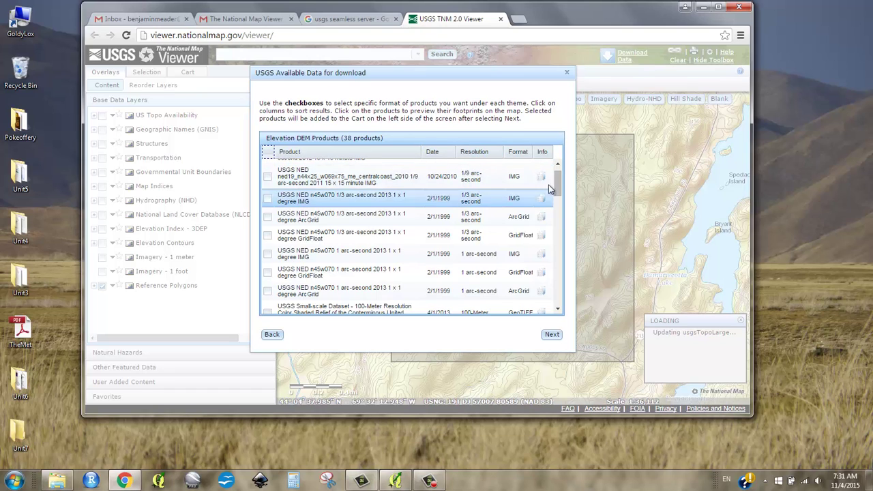
left_click_drag(559, 185, 557, 167)
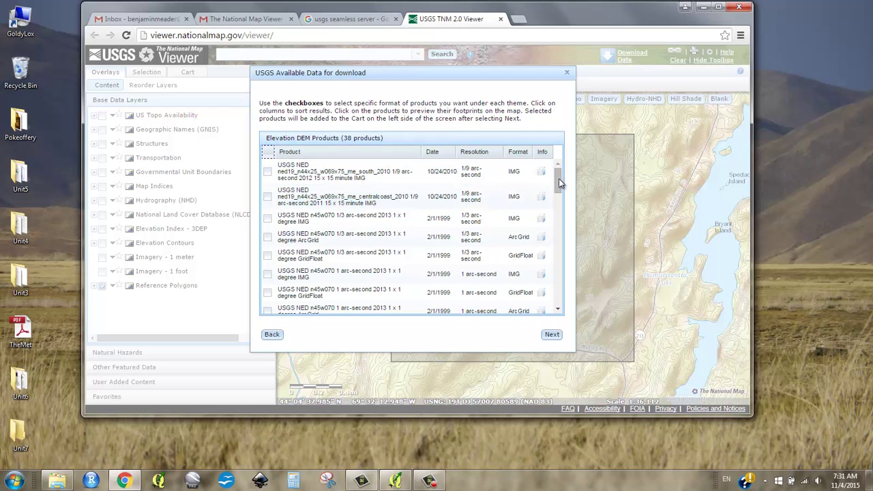
left_click_drag(556, 183, 546, 235)
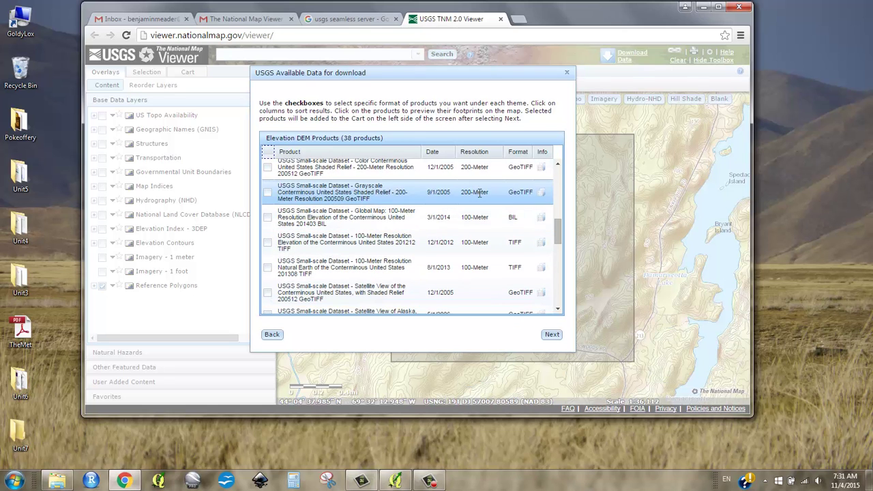
left_click_drag(559, 238, 558, 176)
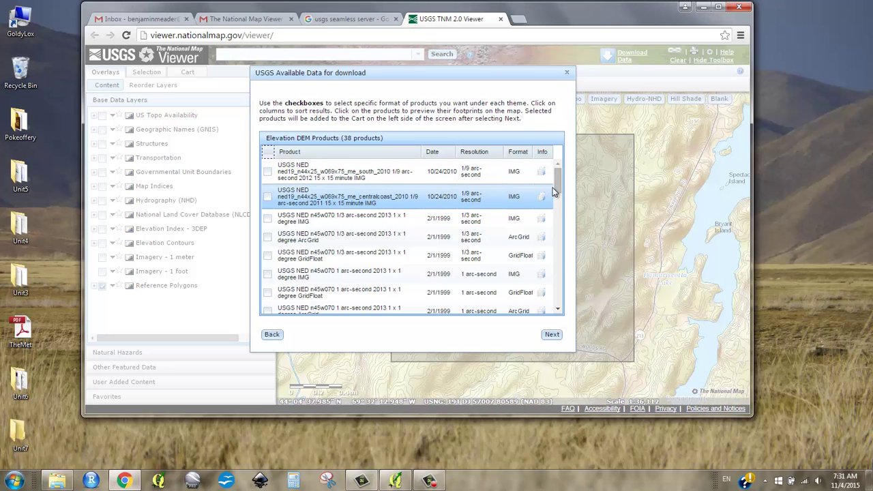
left_click_drag(556, 195, 549, 220)
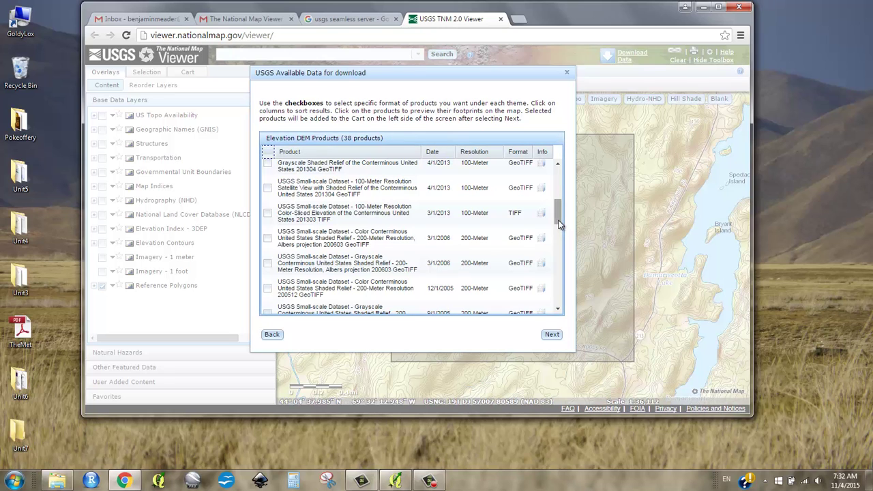
left_click_drag(558, 223, 558, 190)
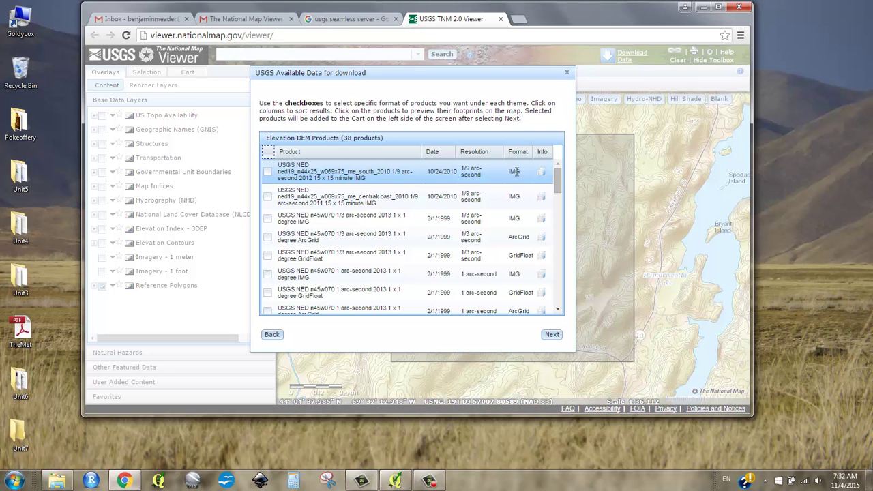
scroll(551, 190, "down", 1)
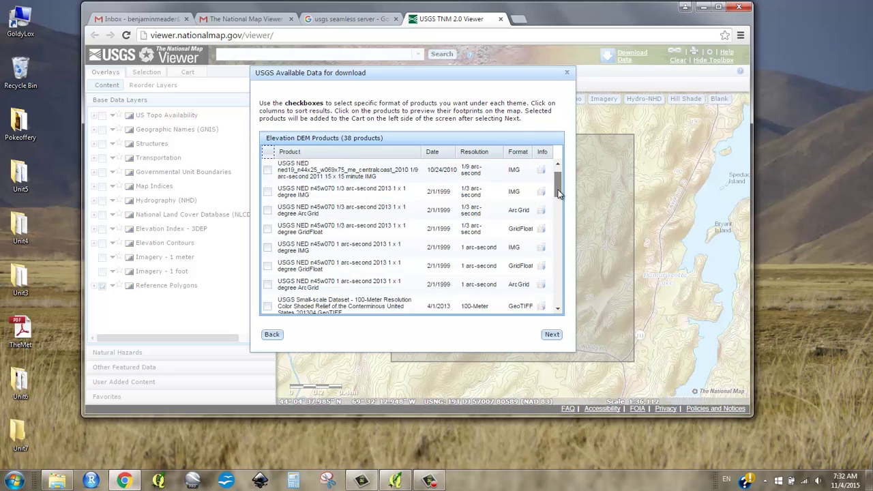
left_click_drag(558, 189, 557, 230)
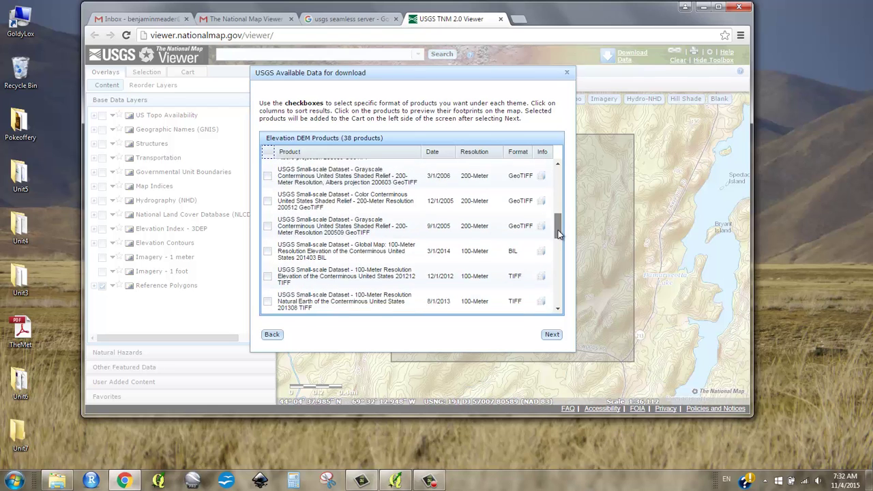
scroll(558, 231, "down", 1)
scroll(556, 251, "down", 1)
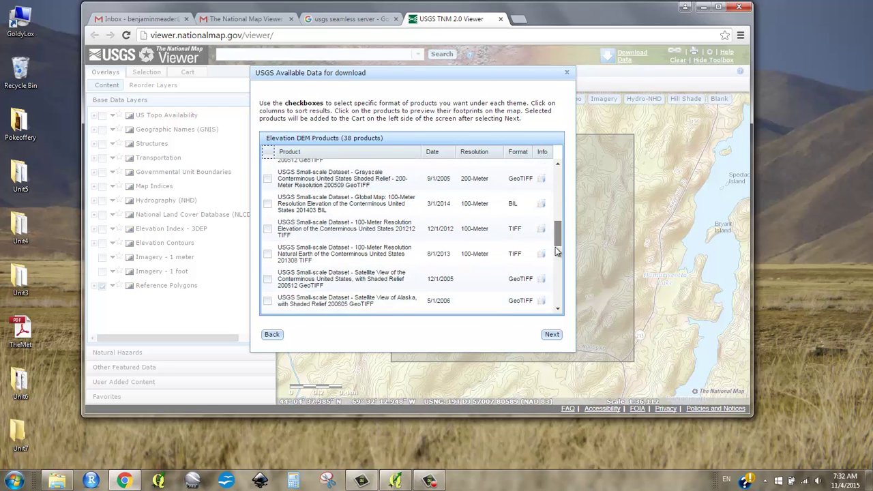
scroll(556, 252, "down", 8)
scroll(558, 274, "up", 9)
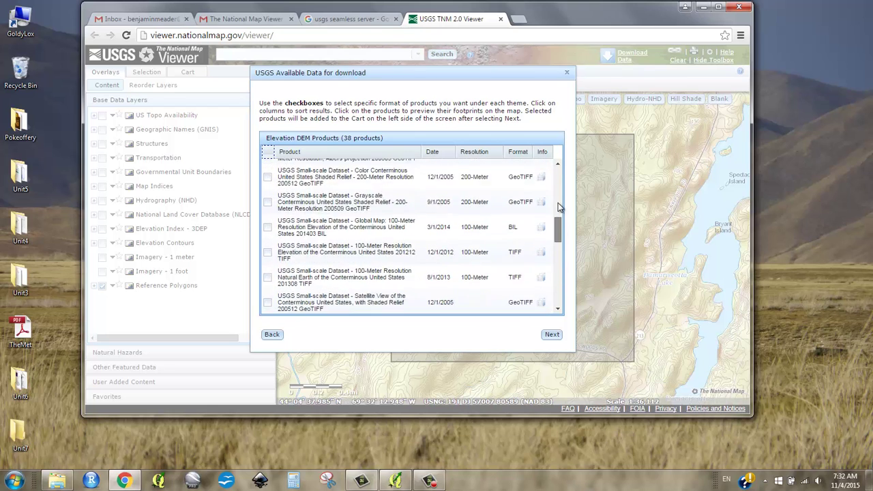
scroll(558, 202, "up", 5)
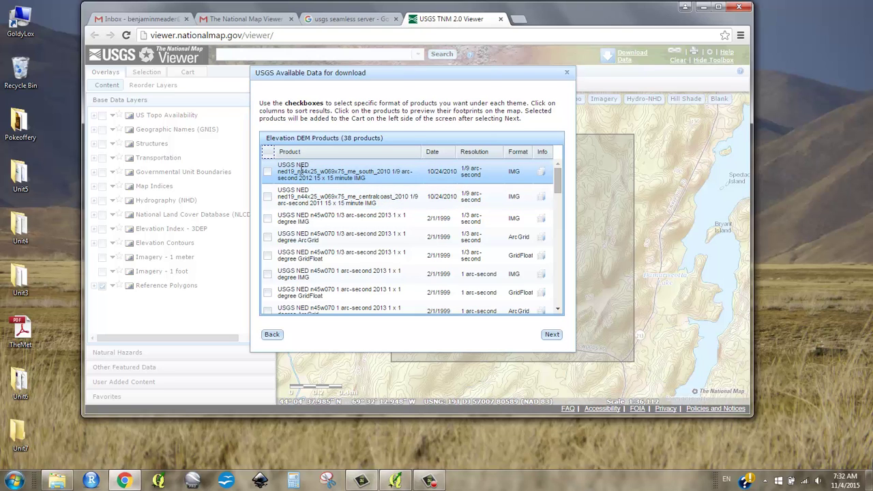
Step: Examine the name of the 1/9 arc-second me_south_2010 product and the n45w070 1 arc-second IMG entry
left_click_drag(277, 172, 345, 171)
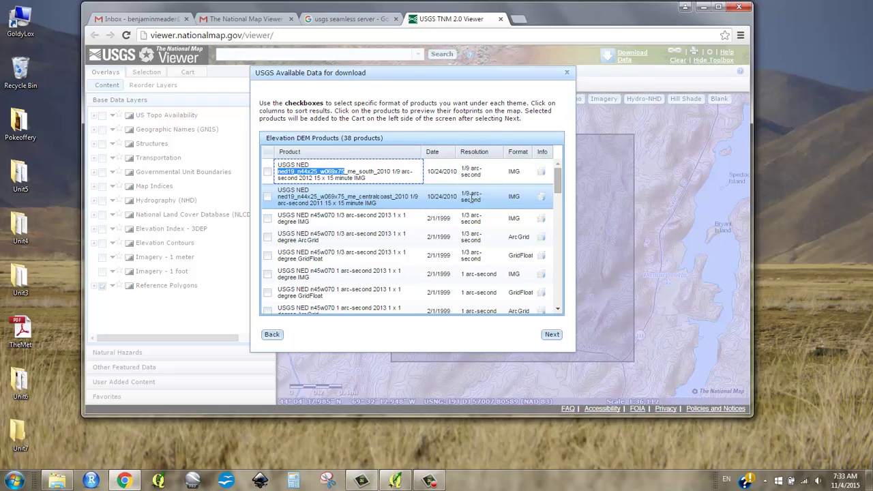
double_click(363, 172)
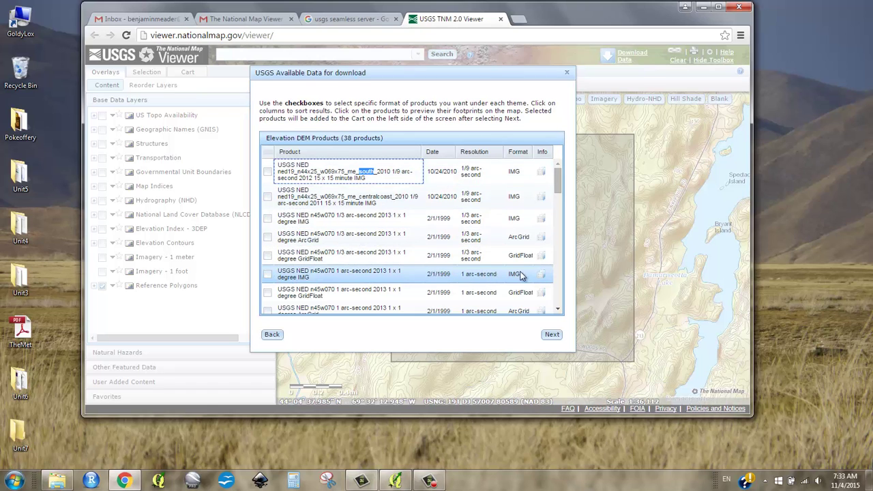
left_click_drag(520, 273, 276, 272)
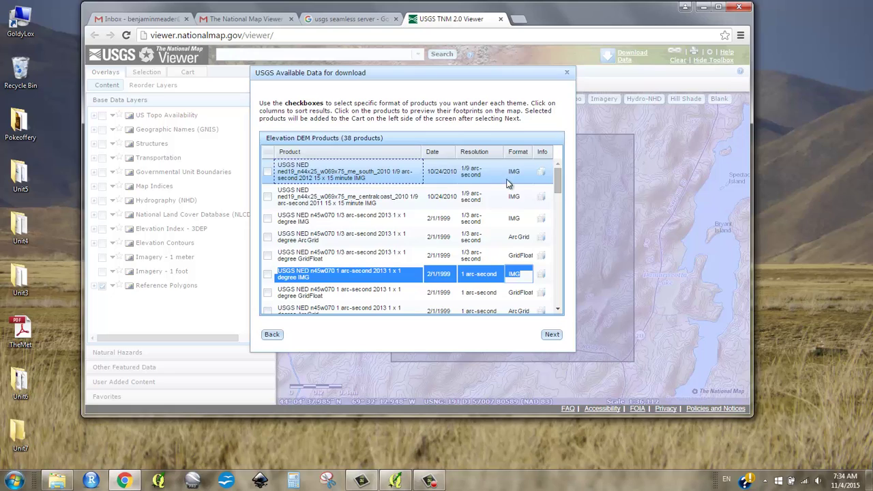
Step: Select the 1/9 arc-second me_south_2010 and me_centralcoast_2010 IMG products and add them to the cart
left_click(268, 197)
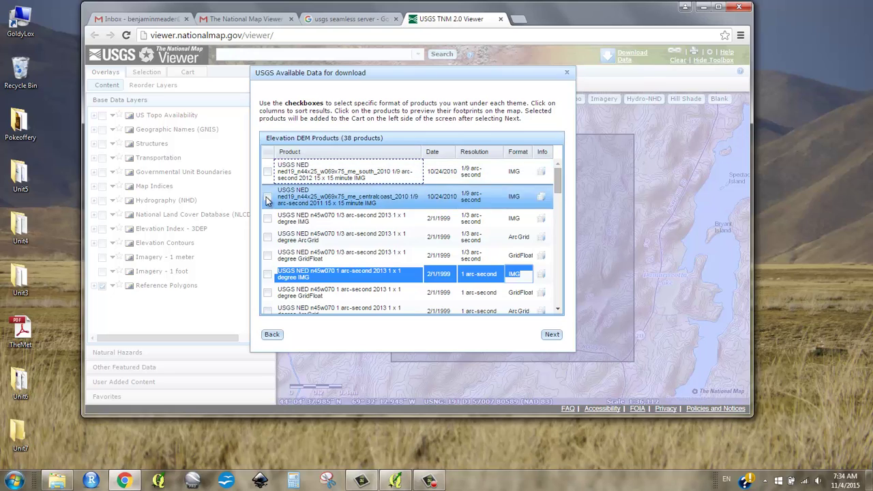
left_click(268, 173)
left_click(551, 334)
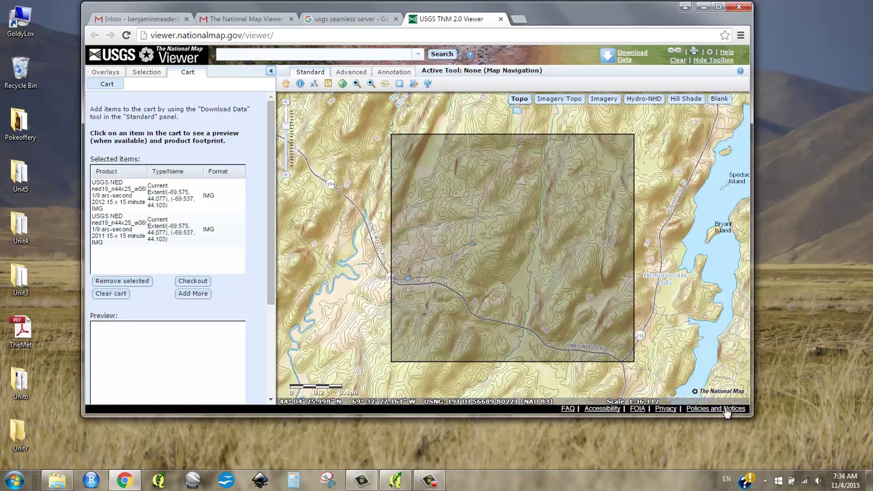
Step: Compare the previews and map footprints of the two NED products in the cart
left_click(212, 200)
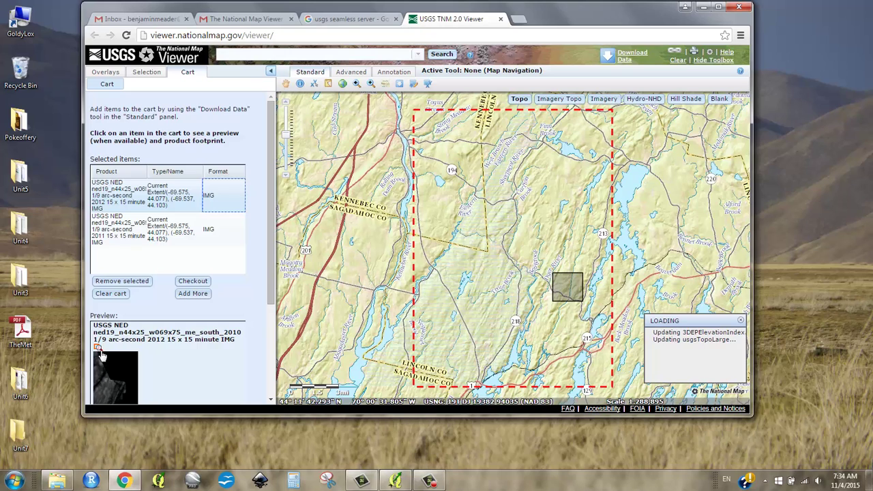
left_click(216, 245)
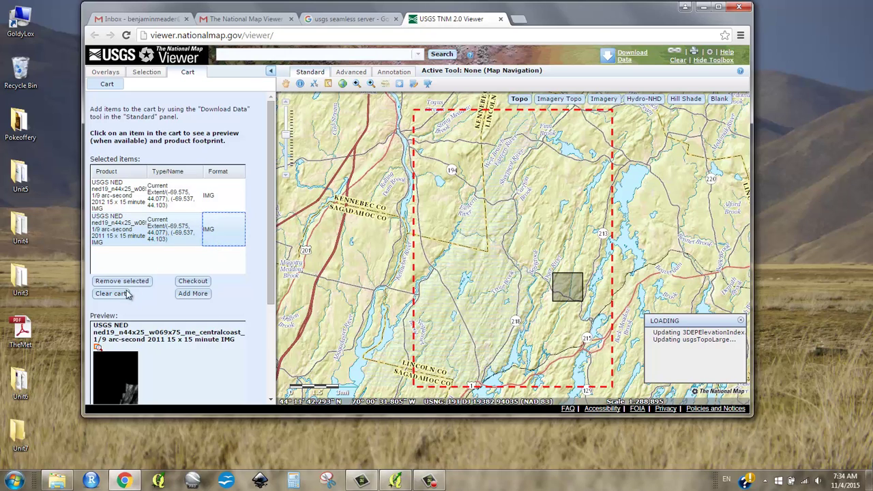
left_click(204, 229)
left_click(193, 206)
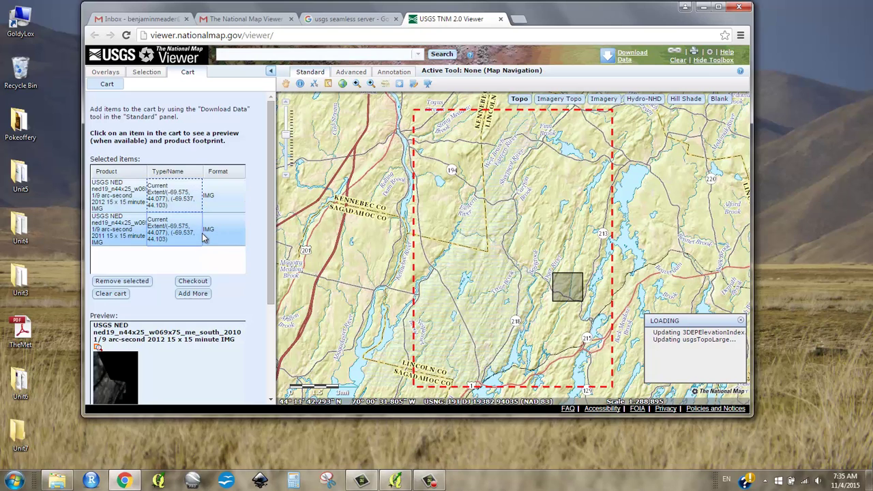
left_click(176, 224)
left_click(161, 199)
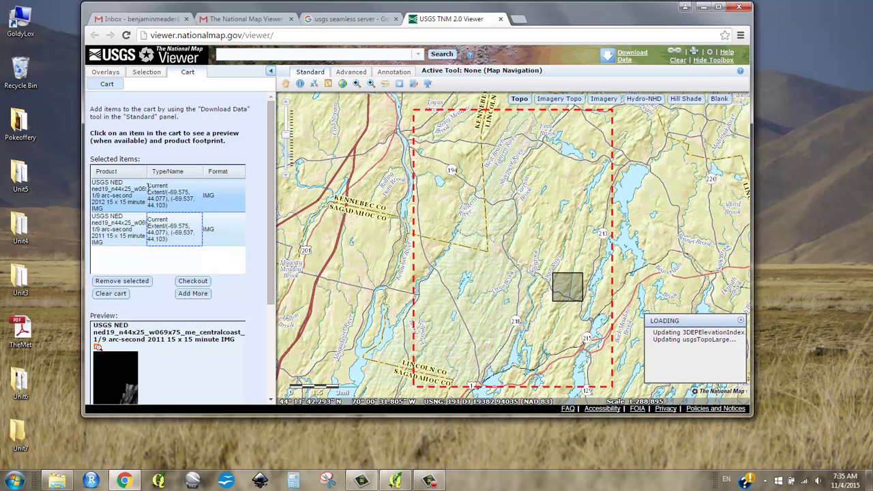
Step: Check out the cart and fill in the e-mail address and its confirmation
left_click(202, 283)
left_click(163, 150)
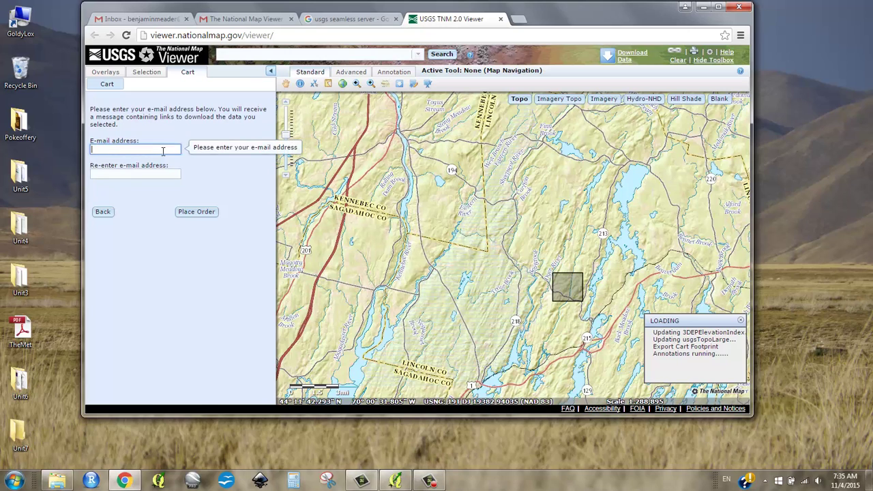
key("ctrl+v")
key("Tab")
key("ctrl+v")
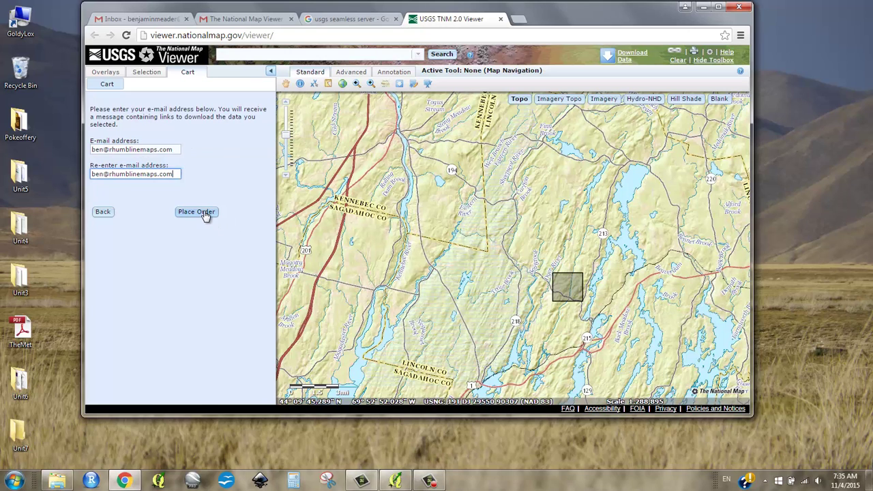
Step: Bring up the National Map Viewer order e-mail with the download links and widen the browser window
left_click(267, 20)
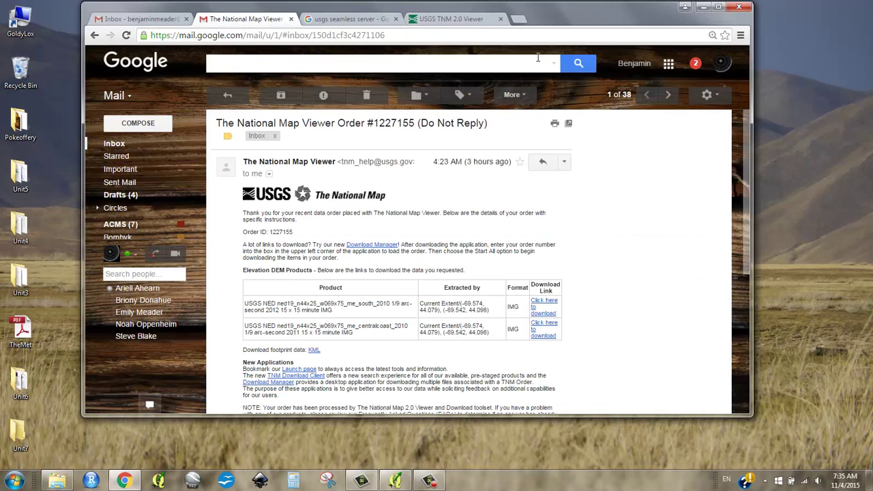
left_click_drag(750, 339, 871, 341)
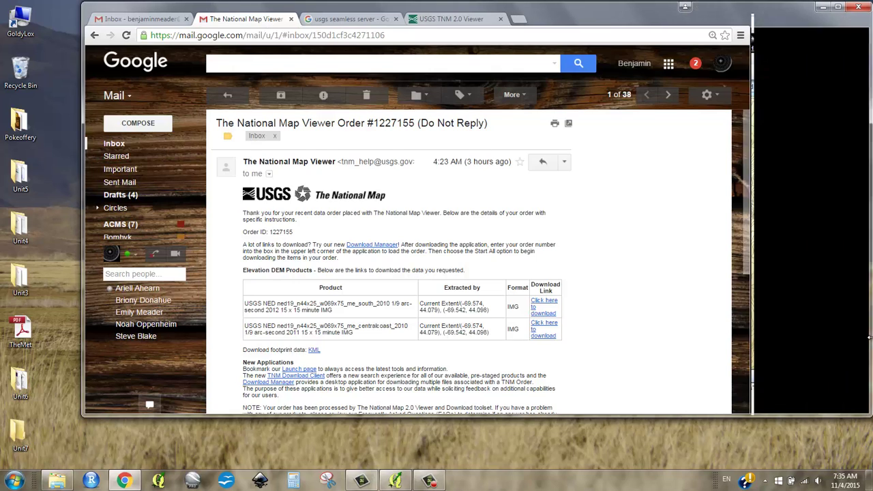